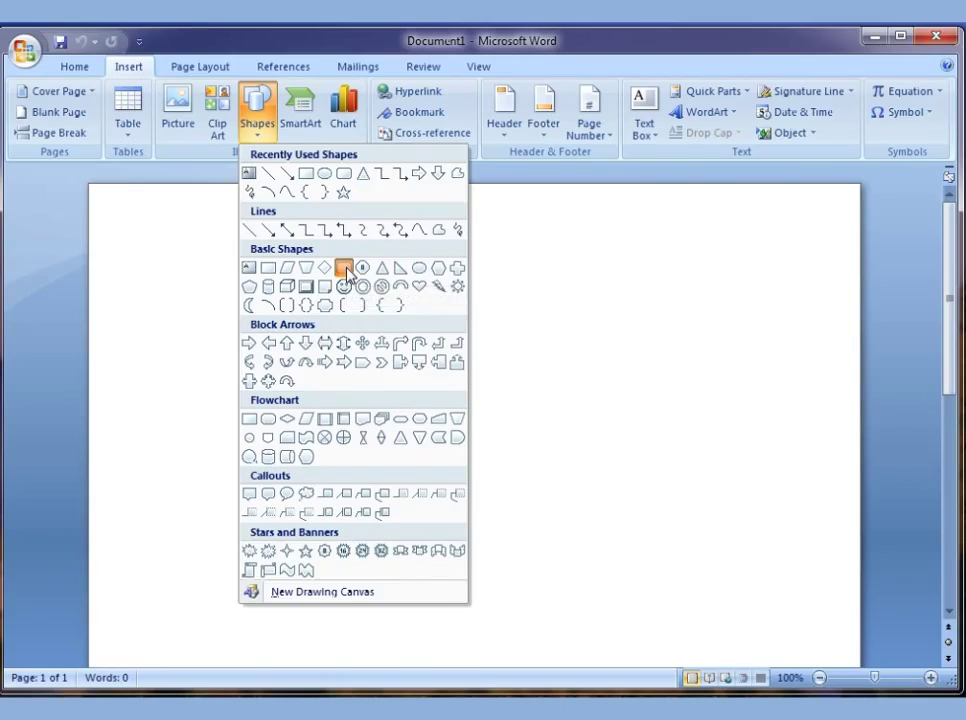
Step: Draw a rounded rectangle in the middle of the page, sized about 1.67" high and 3.28" wide, without rotation
{"action": "left_click", "coordinate": [344, 268]}
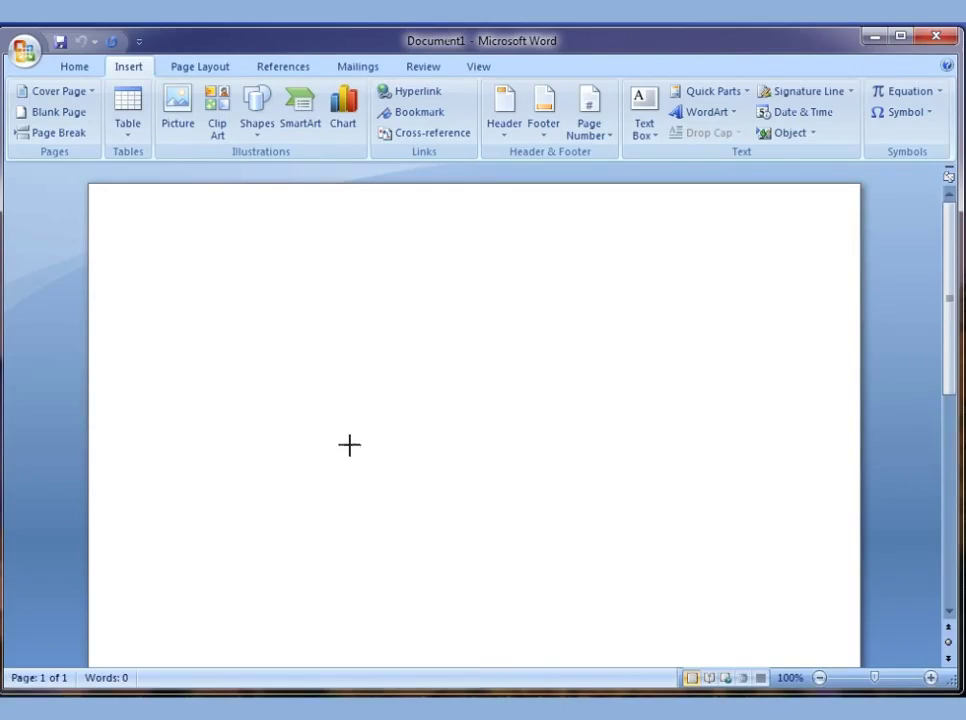
{"action": "left_click_drag", "start_coordinate": [264, 373], "coordinate": [575, 596]}
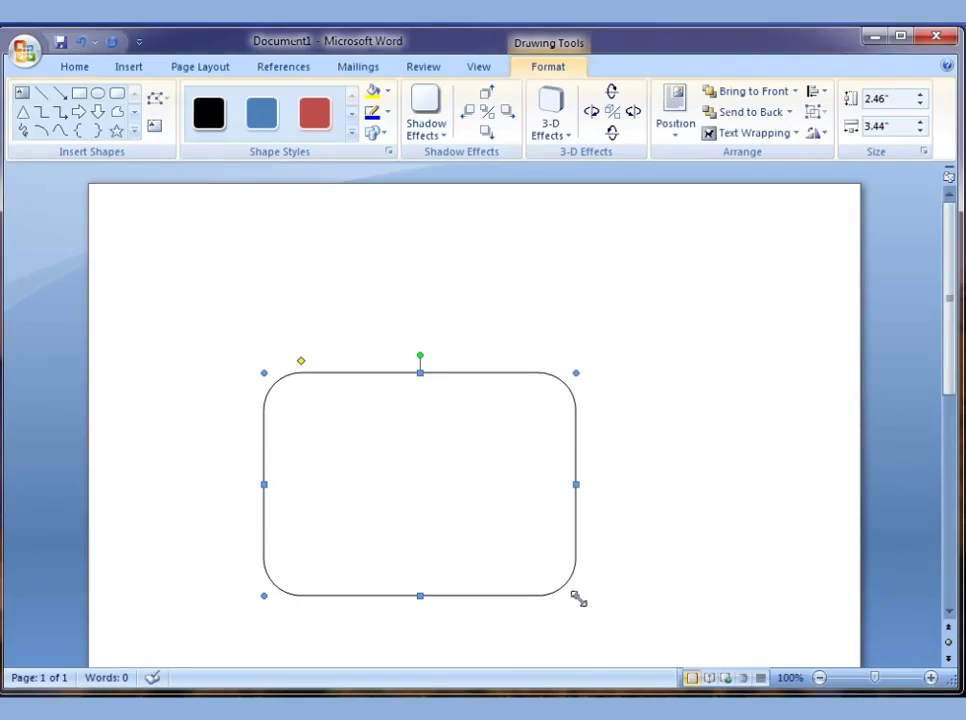
{"action": "left_click_drag", "start_coordinate": [578, 598], "coordinate": [490, 523]}
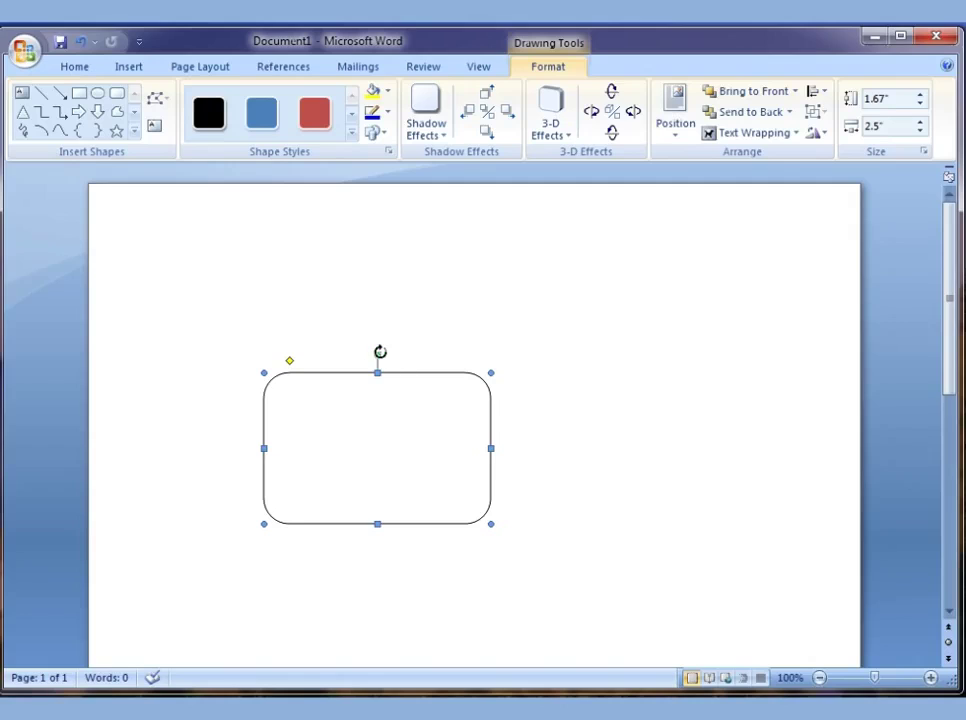
{"action": "left_click_drag", "start_coordinate": [380, 352], "coordinate": [442, 385]}
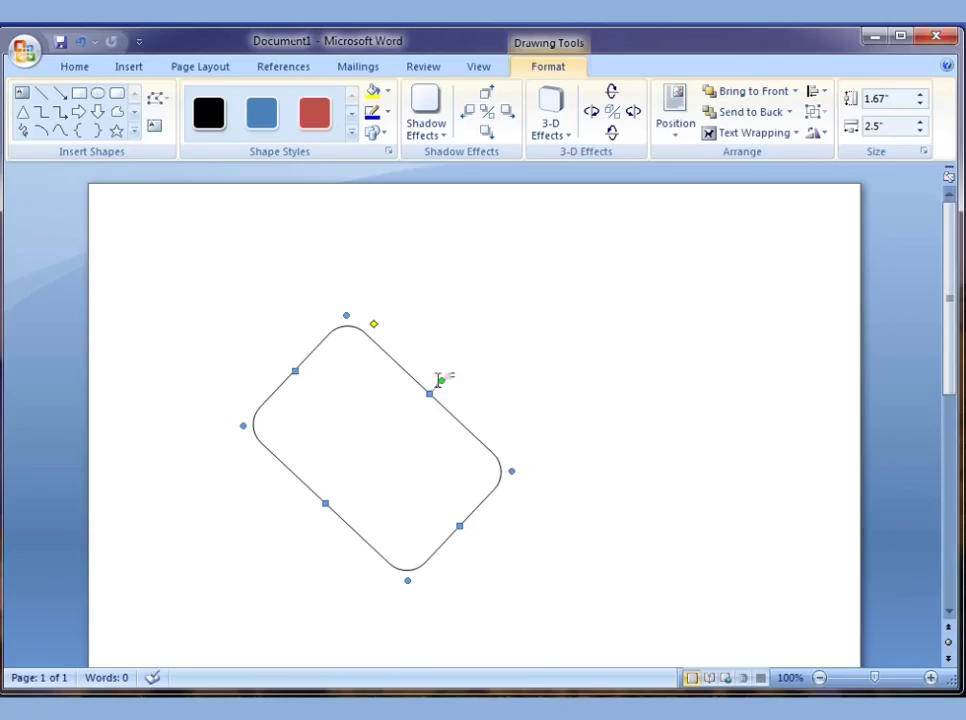
{"action": "left_click_drag", "start_coordinate": [440, 379], "coordinate": [379, 379]}
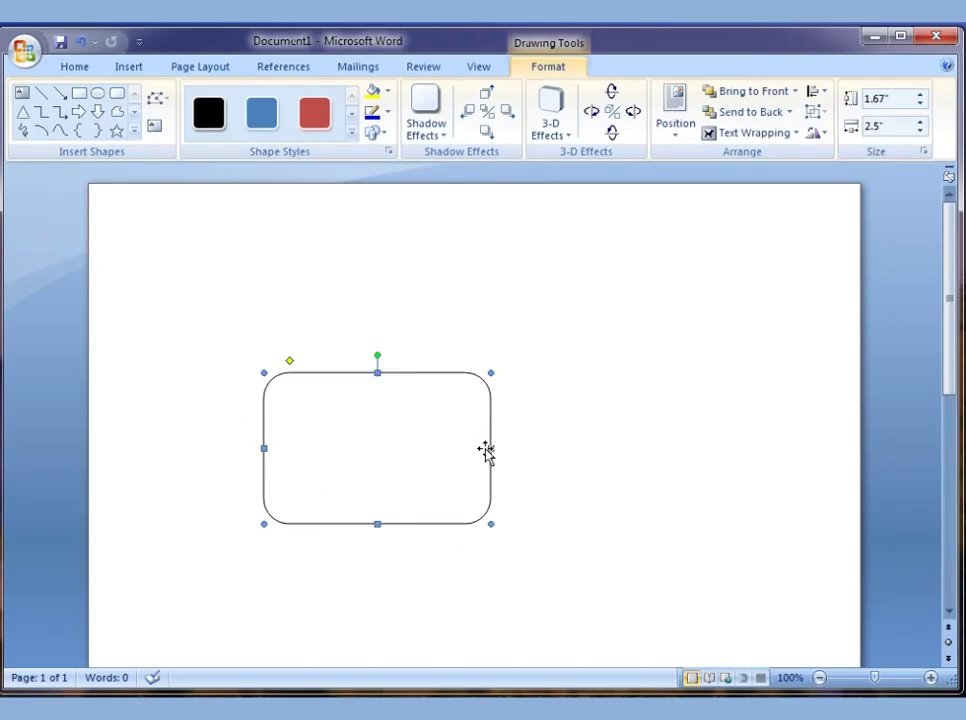
{"action": "left_click_drag", "start_coordinate": [491, 448], "coordinate": [563, 455]}
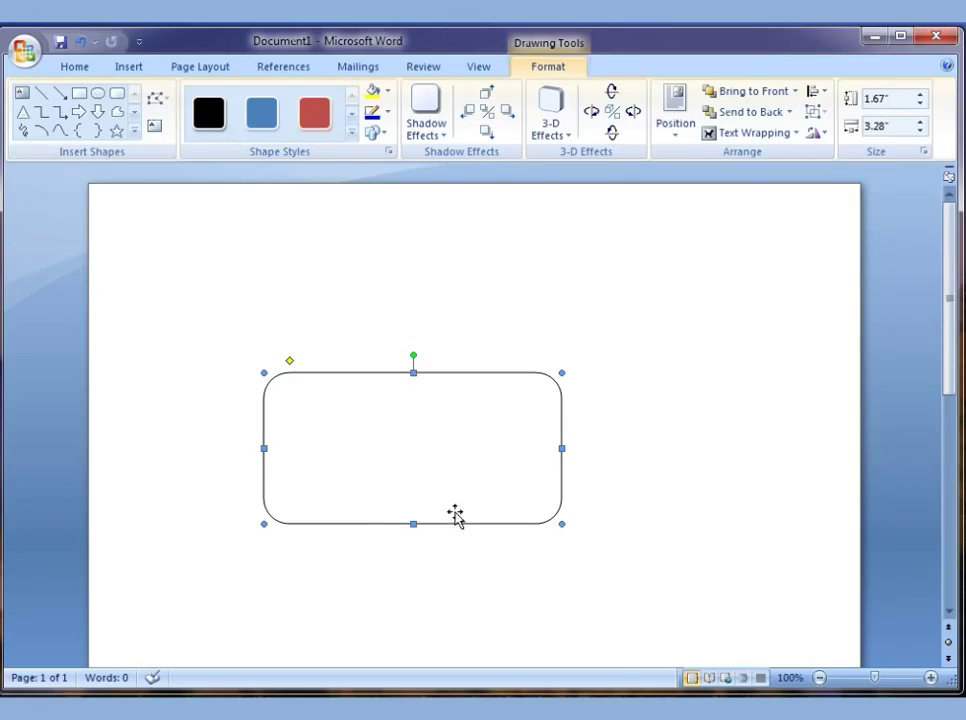
Step: Apply the blue shape style to the rounded rectangle and give it a yellow outline
{"action": "left_click", "coordinate": [314, 124]}
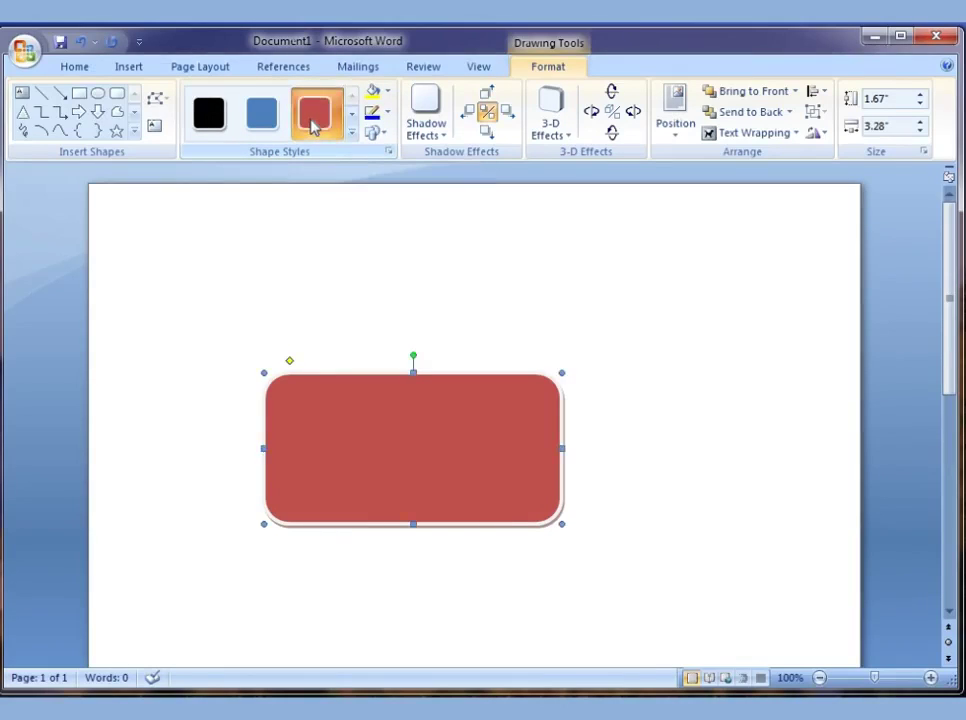
{"action": "left_click", "coordinate": [268, 117]}
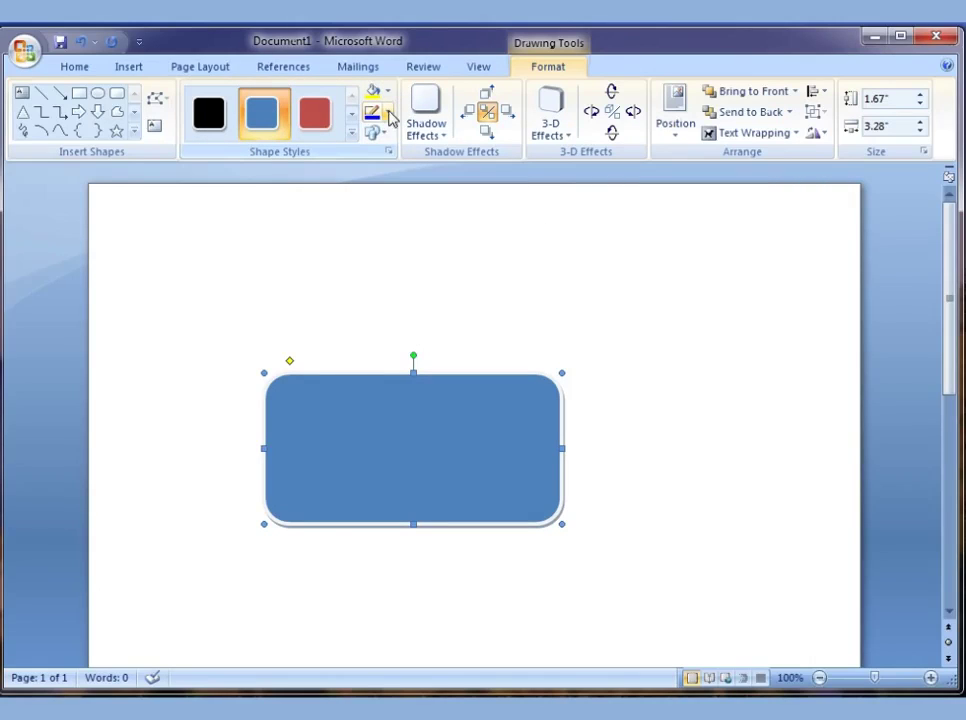
{"action": "left_click", "coordinate": [388, 114]}
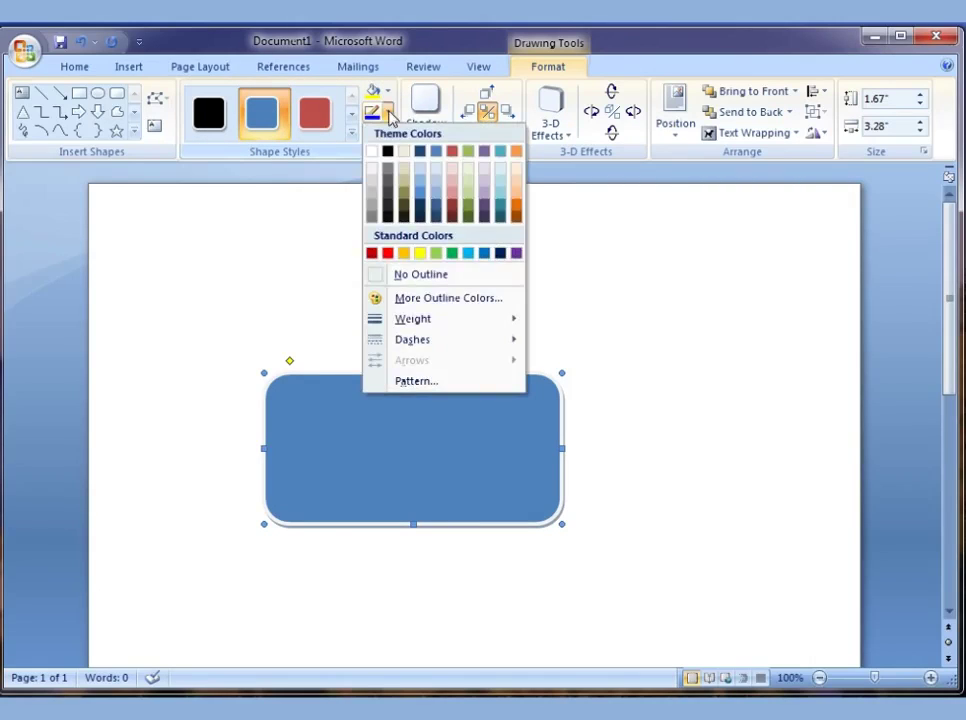
{"action": "left_click", "coordinate": [421, 256]}
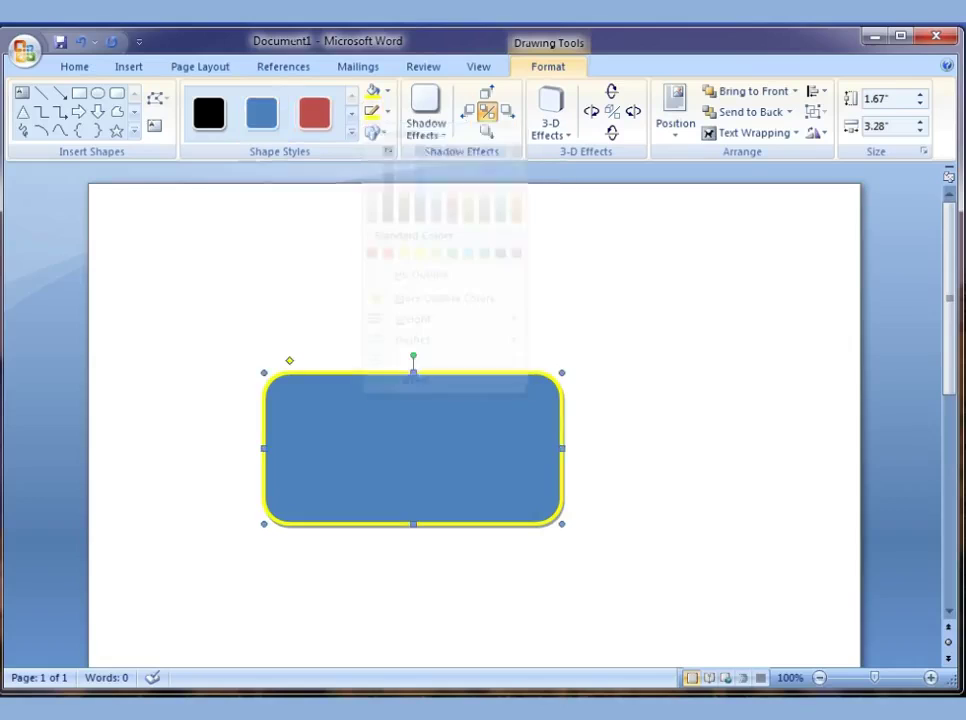
{"action": "left_click", "coordinate": [592, 451]}
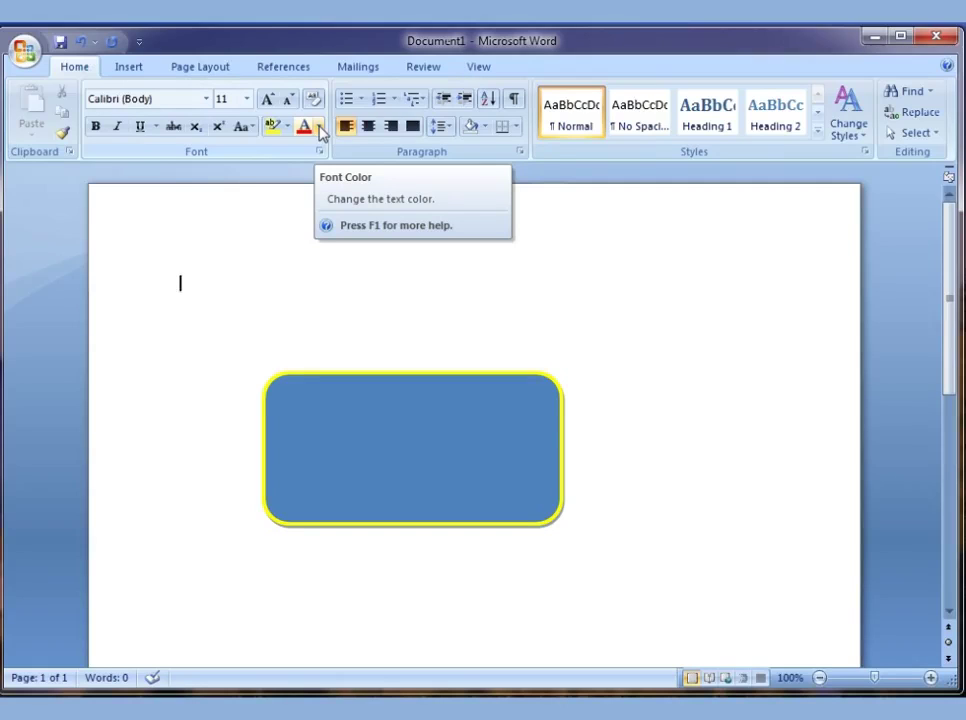
Step: Start a WordArt in the light purple shadowed style and enter "popular" as its text
{"action": "left_click", "coordinate": [129, 67]}
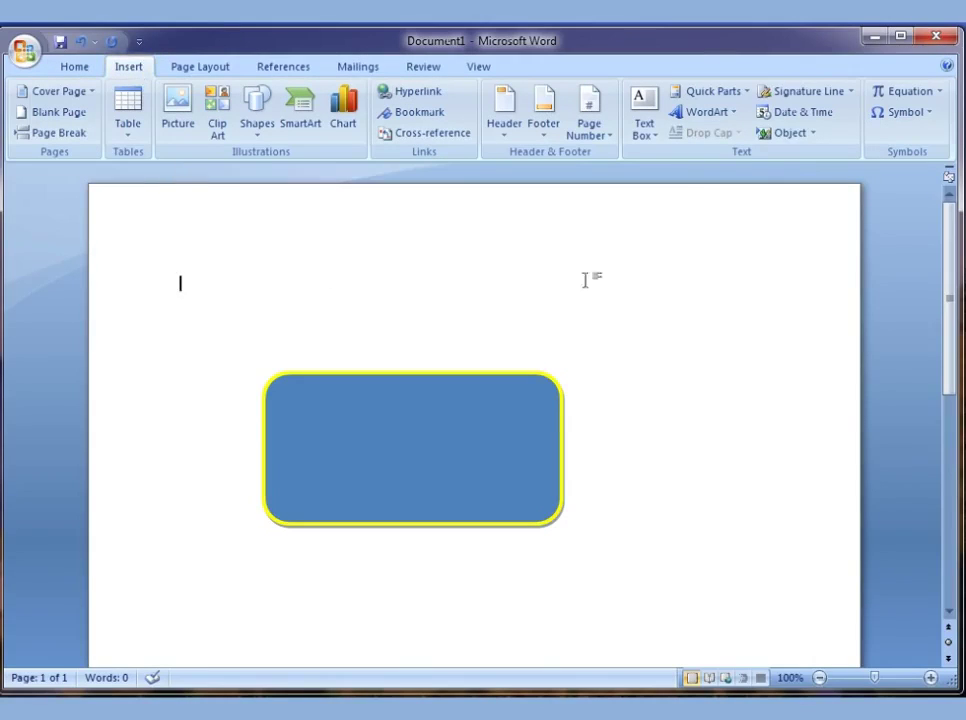
{"action": "left_click", "coordinate": [706, 114]}
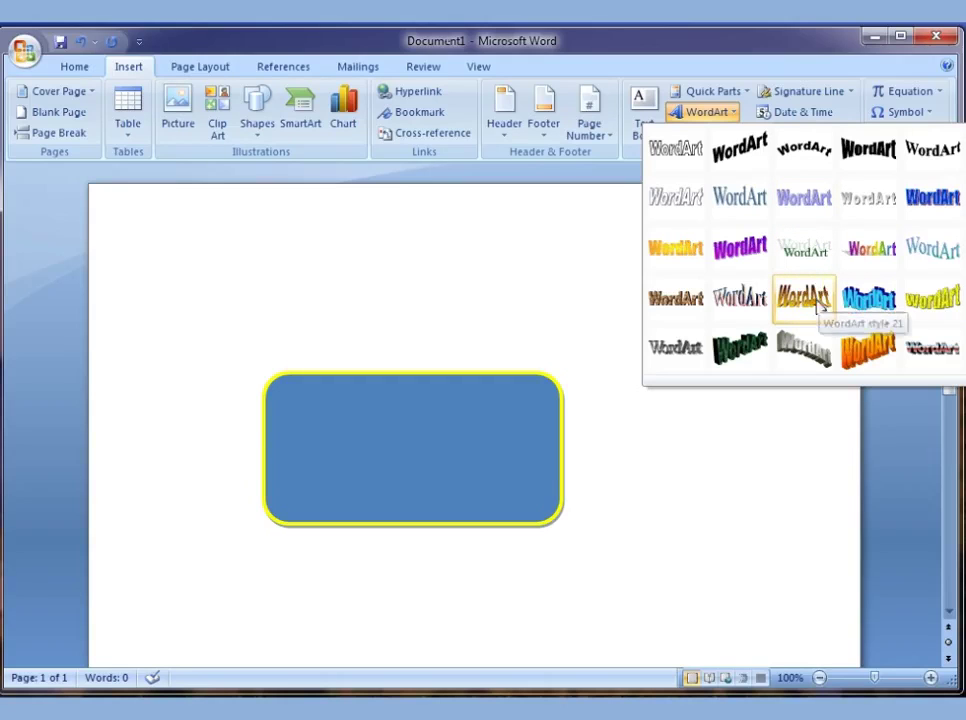
{"action": "left_click", "coordinate": [805, 209]}
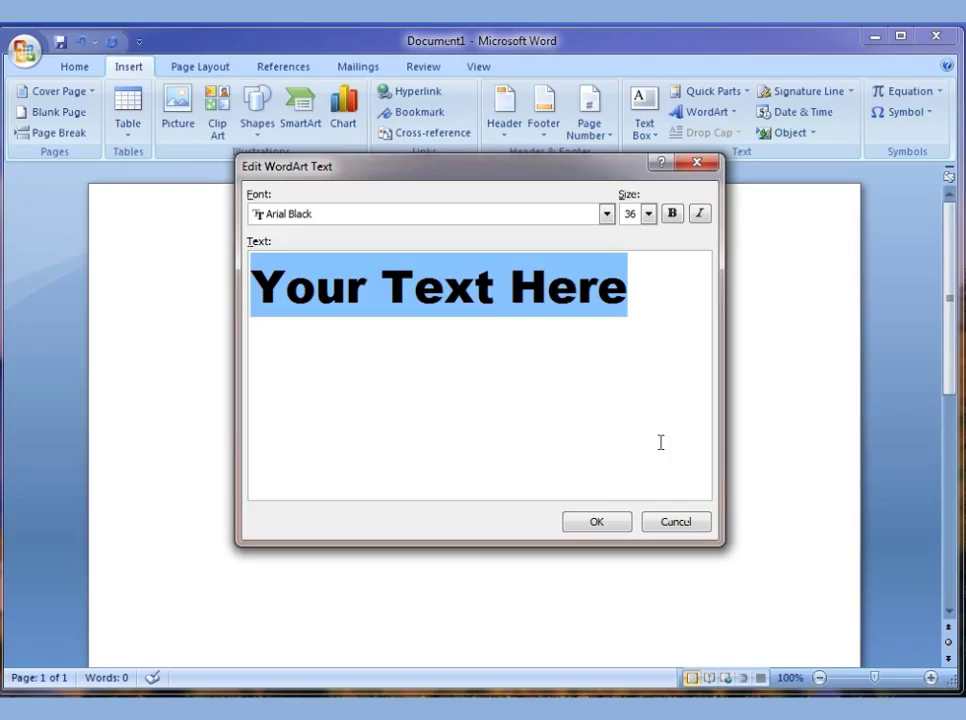
{"action": "type", "text": "po"}
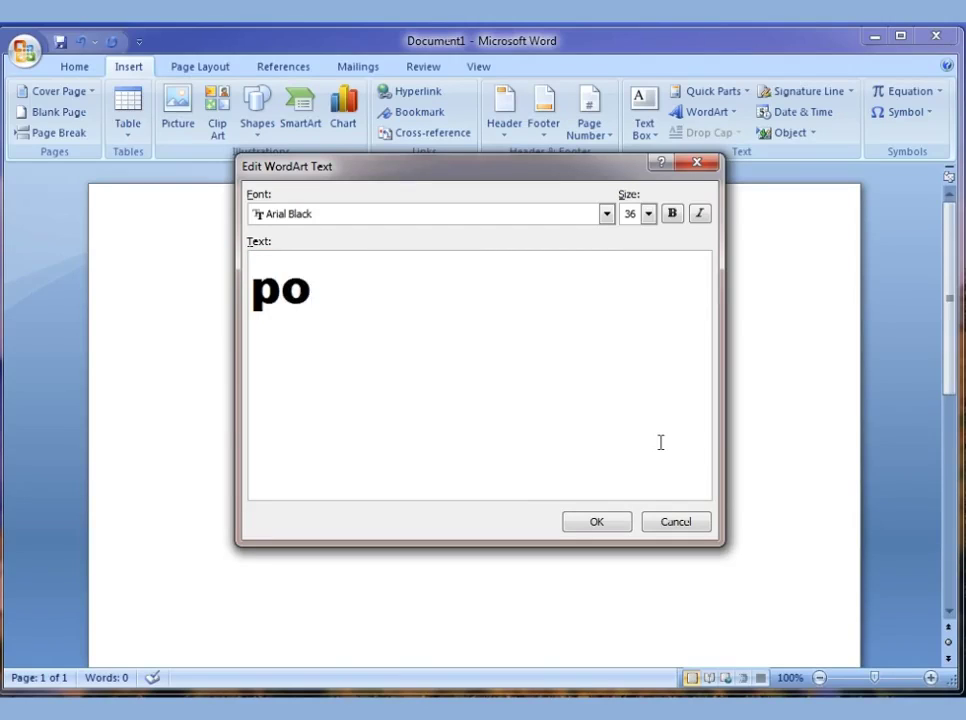
{"action": "type", "text": "pu"}
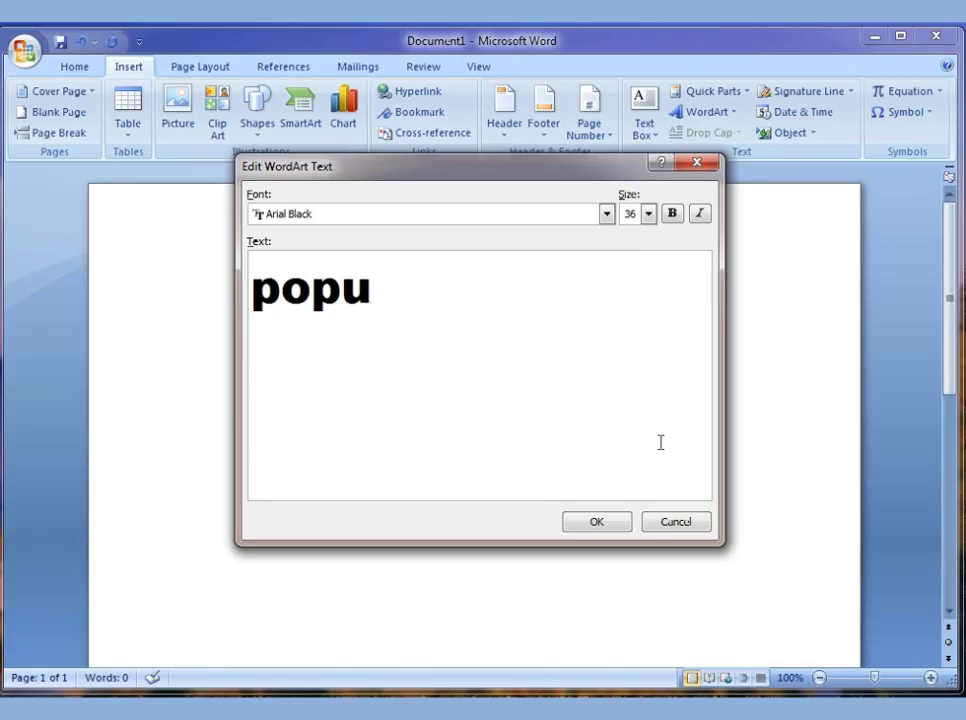
{"action": "type", "text": ";a"}
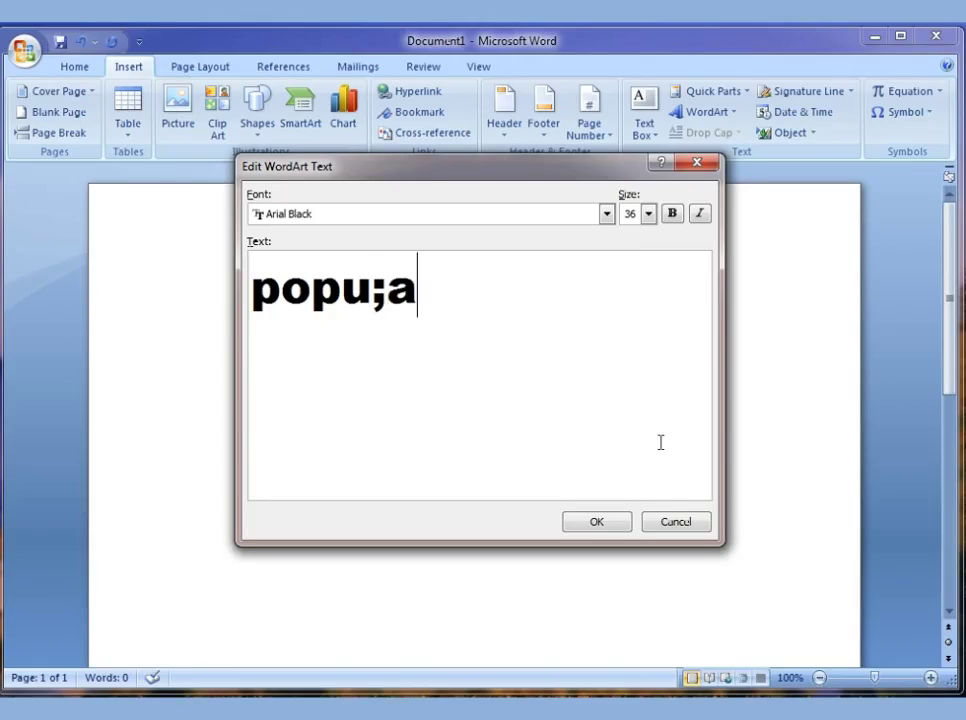
{"action": "type", "text": "r"}
{"action": "key", "text": "BackSpace"}
{"action": "key", "text": "BackSpace"}
{"action": "key", "text": "BackSpace"}
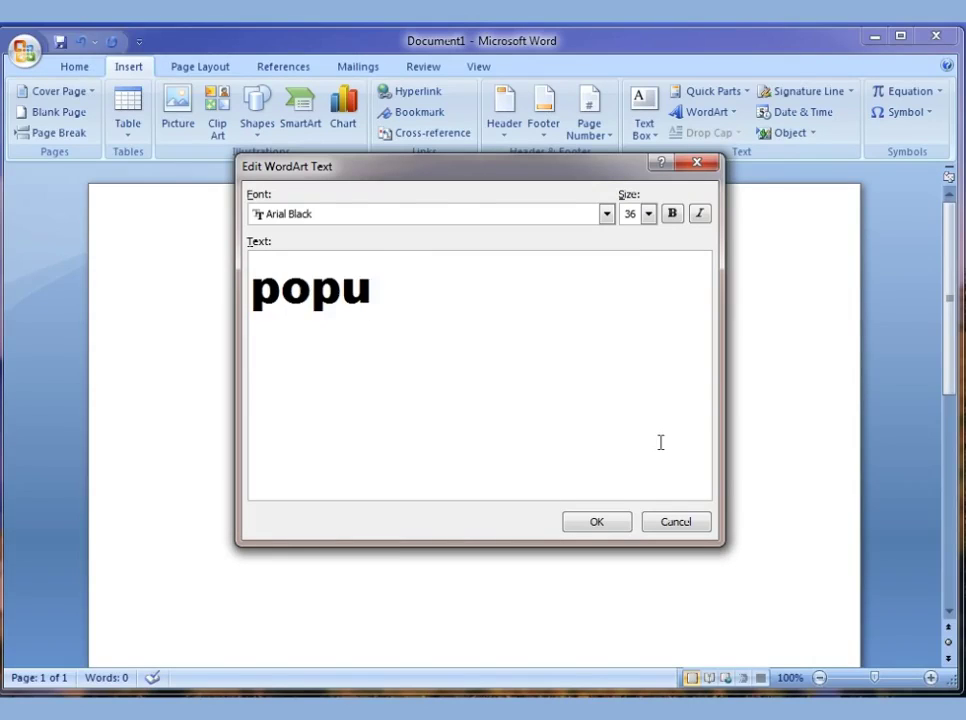
{"action": "type", "text": "la"}
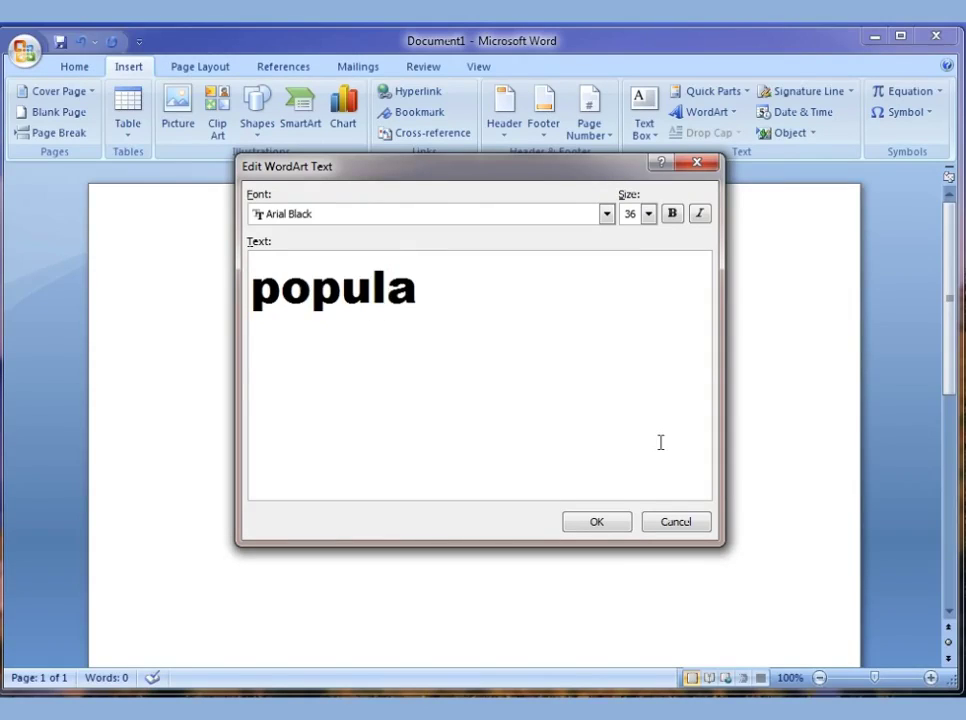
{"action": "type", "text": "r"}
Step: Try font size 24 on the WordArt text and set it back to 36
{"action": "left_click", "coordinate": [649, 214]}
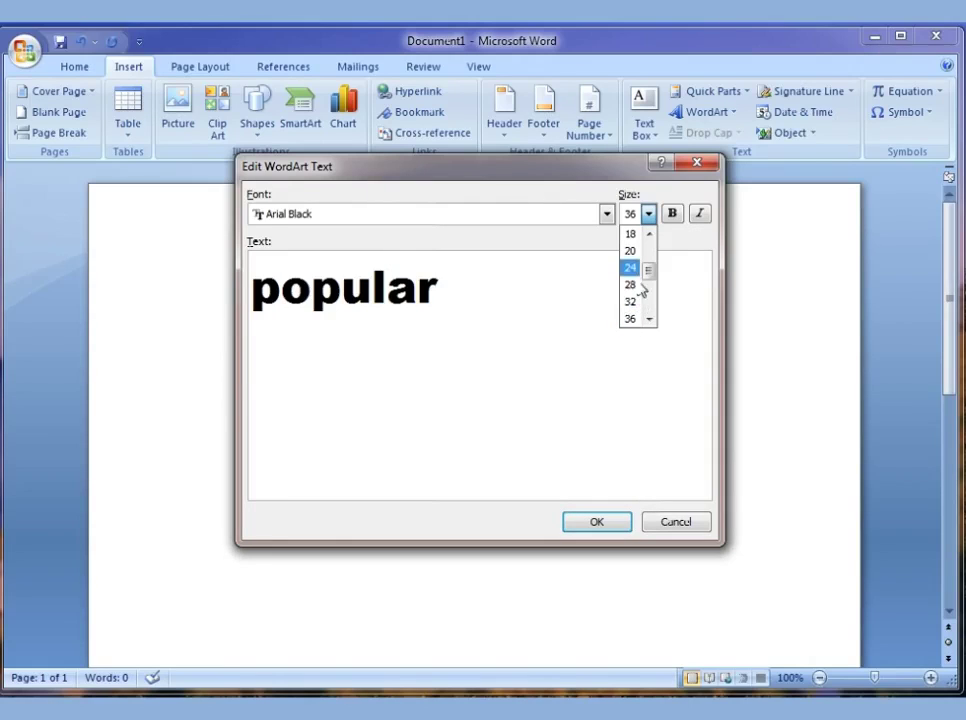
{"action": "left_click", "coordinate": [638, 268]}
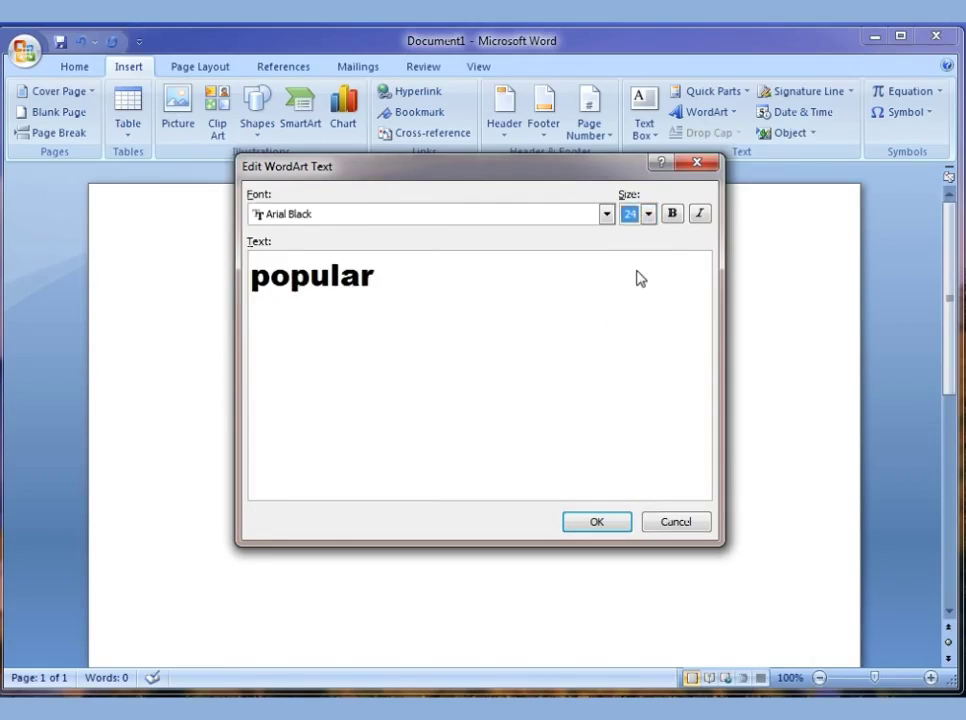
{"action": "left_click", "coordinate": [649, 214]}
{"action": "left_click", "coordinate": [640, 322]}
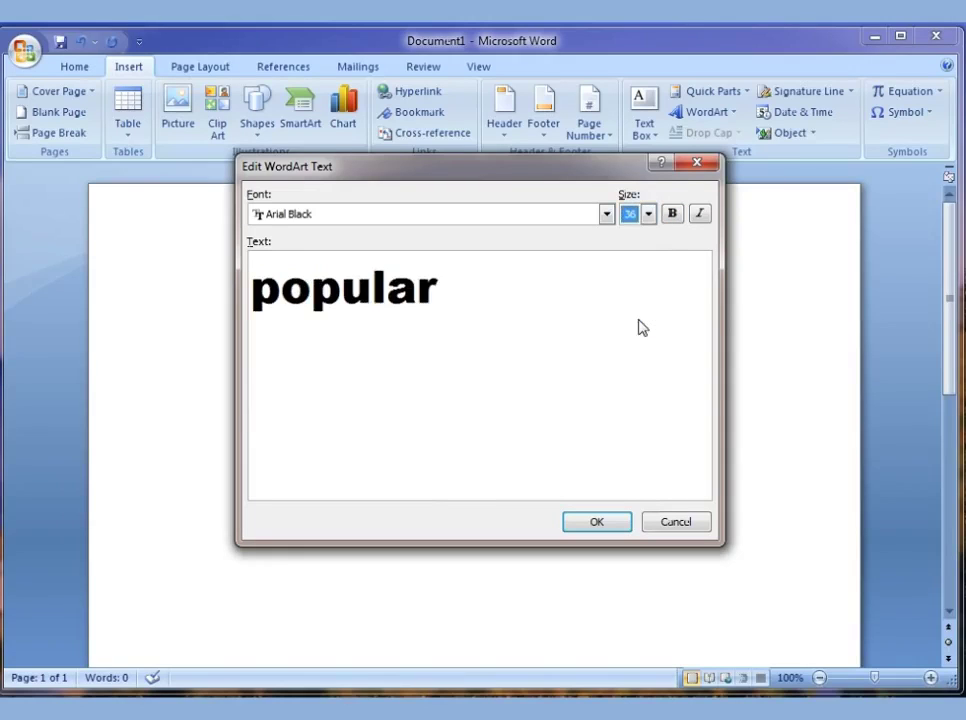
Step: Make the WordArt text italic
{"action": "left_click", "coordinate": [672, 215]}
{"action": "left_click", "coordinate": [699, 215]}
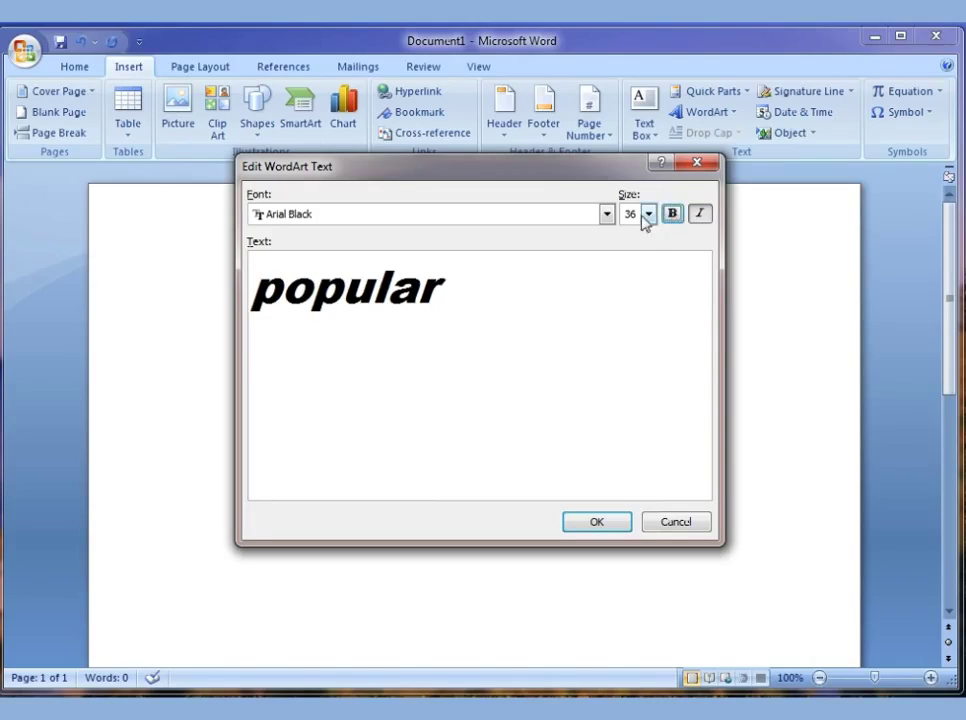
Step: Try the Aparajita and Arabic Typesetting fonts, return to Arial Black, and insert the WordArt into the document
{"action": "left_click", "coordinate": [606, 214]}
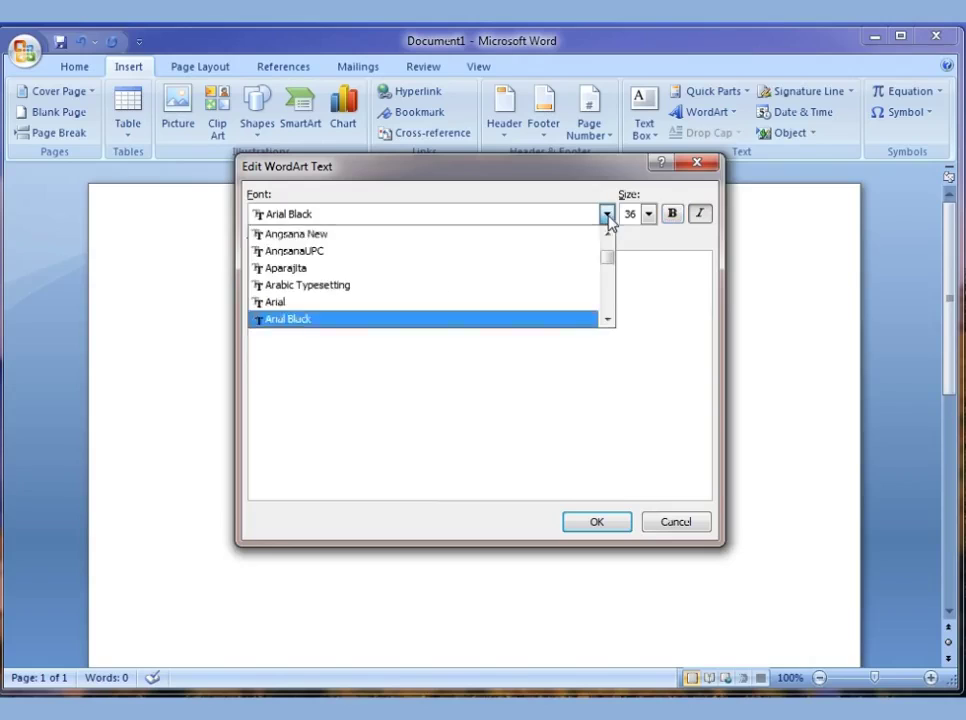
{"action": "left_click", "coordinate": [407, 270]}
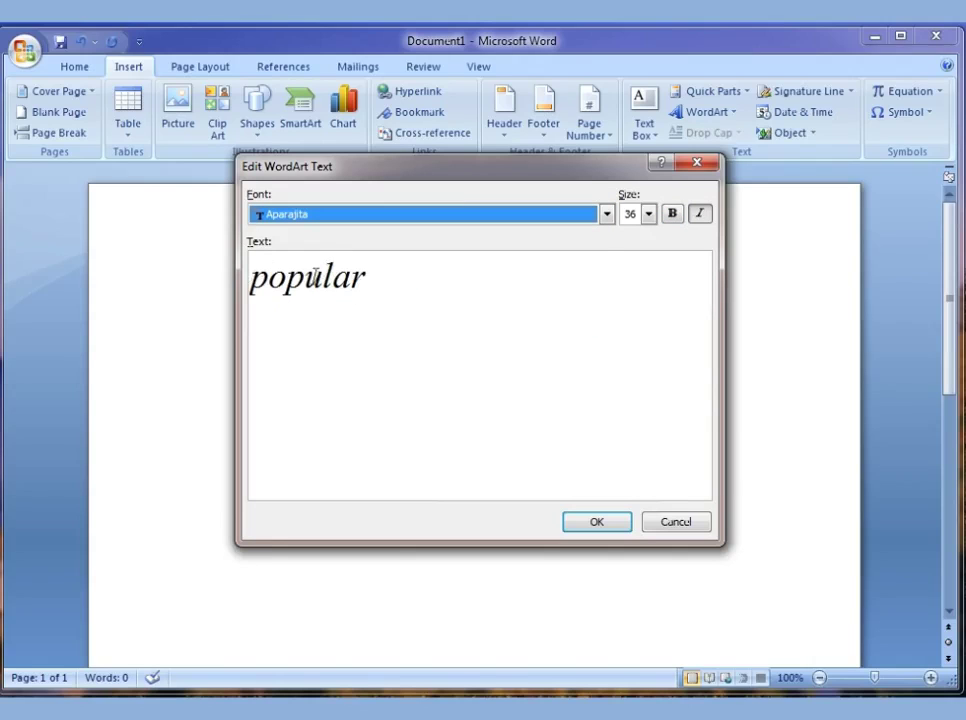
{"action": "left_click", "coordinate": [606, 214]}
{"action": "left_click", "coordinate": [440, 284]}
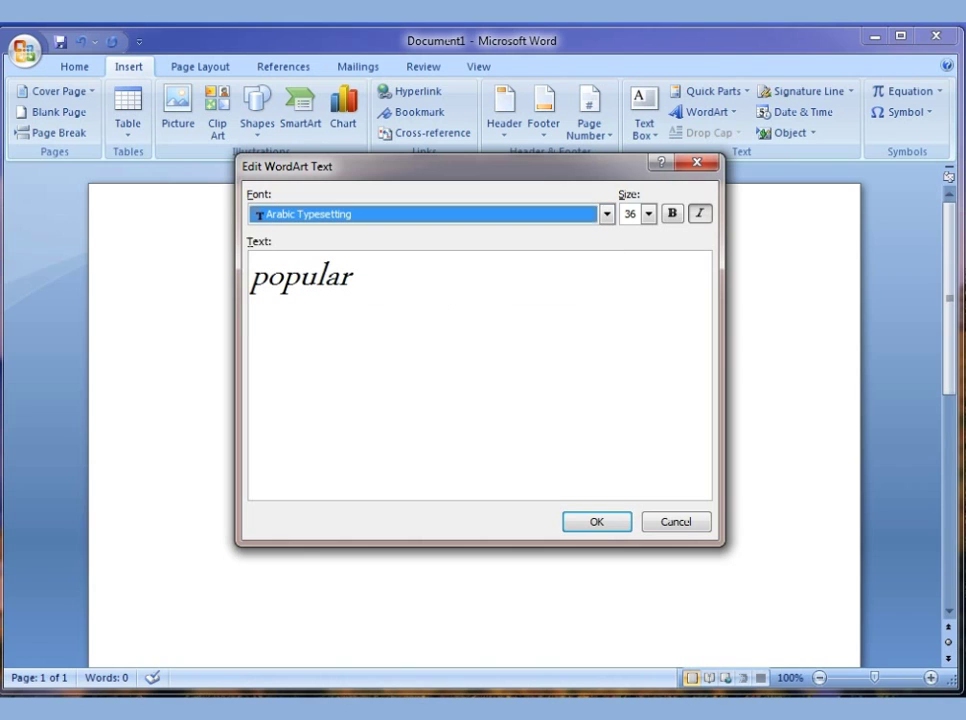
{"action": "left_click", "coordinate": [606, 214]}
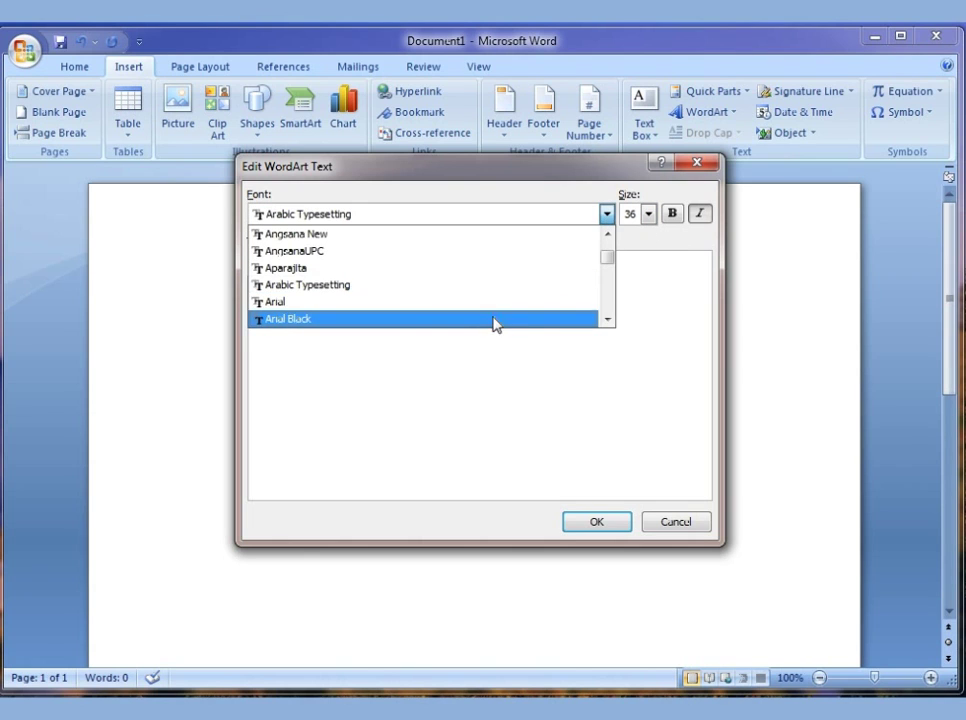
{"action": "left_click", "coordinate": [470, 319]}
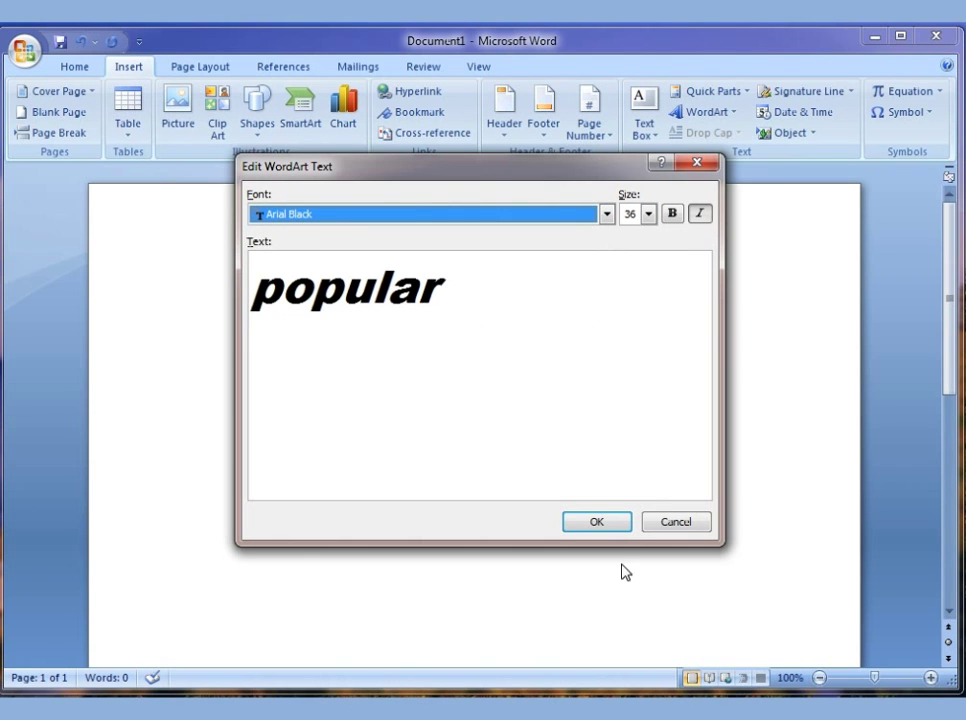
{"action": "left_click", "coordinate": [611, 526]}
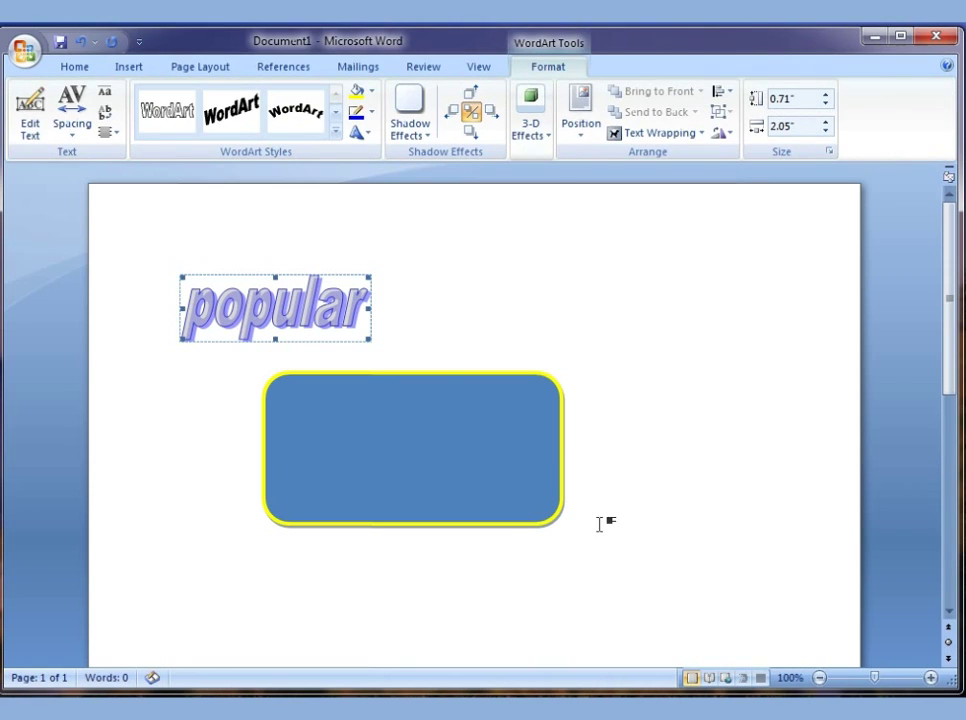
Step: Try to move the "popular" WordArt onto the blue rounded rectangle
{"action": "left_click", "coordinate": [416, 285]}
{"action": "left_click", "coordinate": [315, 318]}
{"action": "left_click_drag", "start_coordinate": [315, 318], "coordinate": [388, 345]}
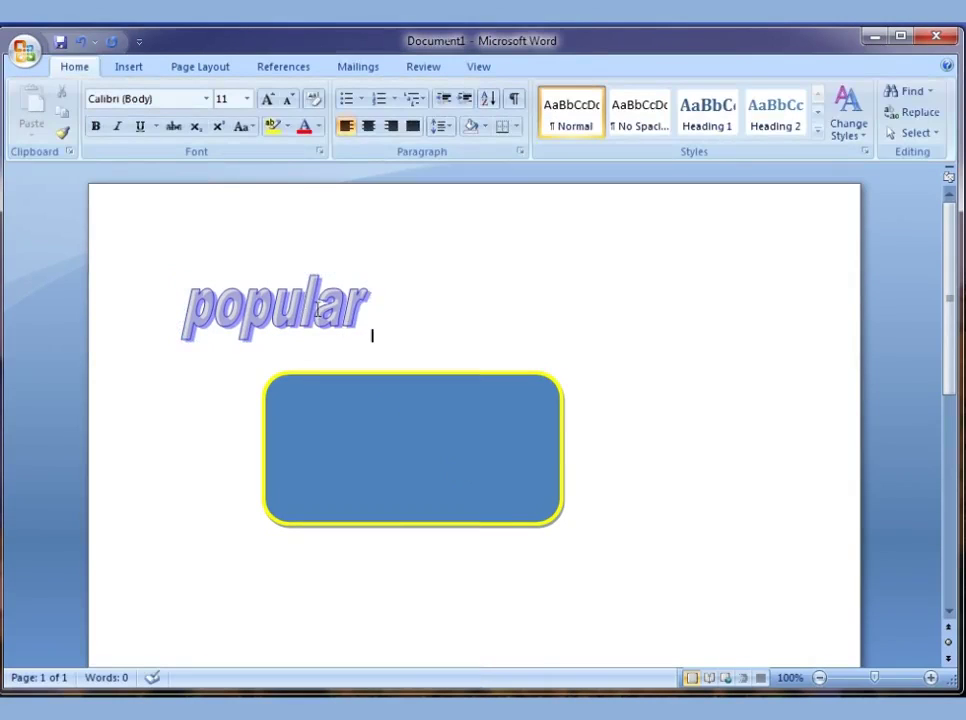
{"action": "left_click", "coordinate": [320, 310]}
{"action": "left_click_drag", "start_coordinate": [320, 310], "coordinate": [410, 416]}
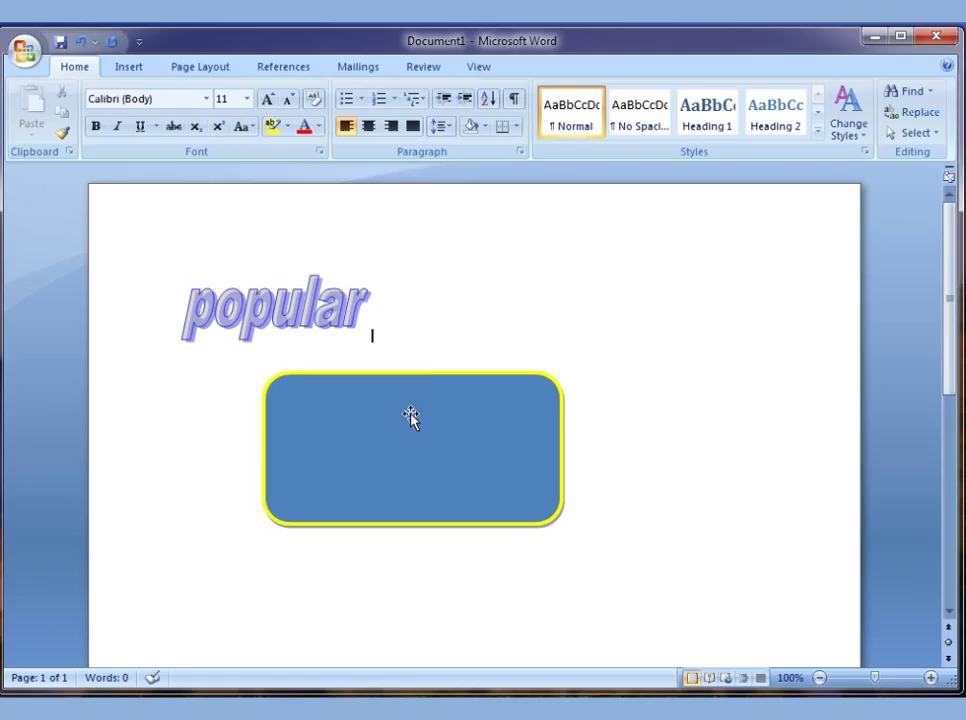
Step: Select the "popular" WordArt and open its text wrapping options
{"action": "left_click", "coordinate": [268, 305]}
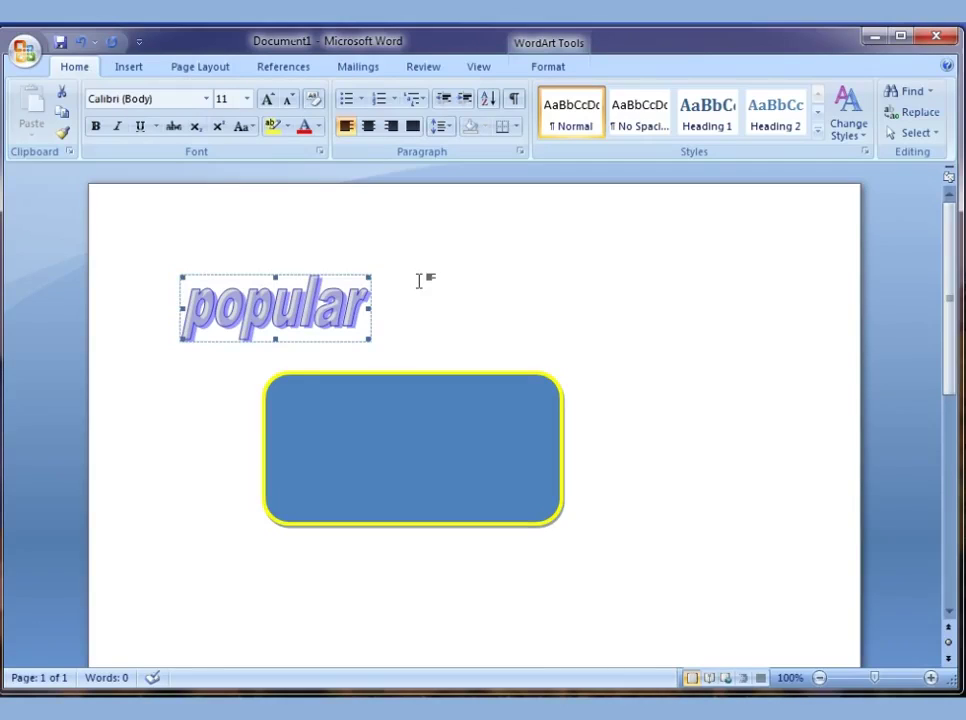
{"action": "key", "text": "alt+n"}
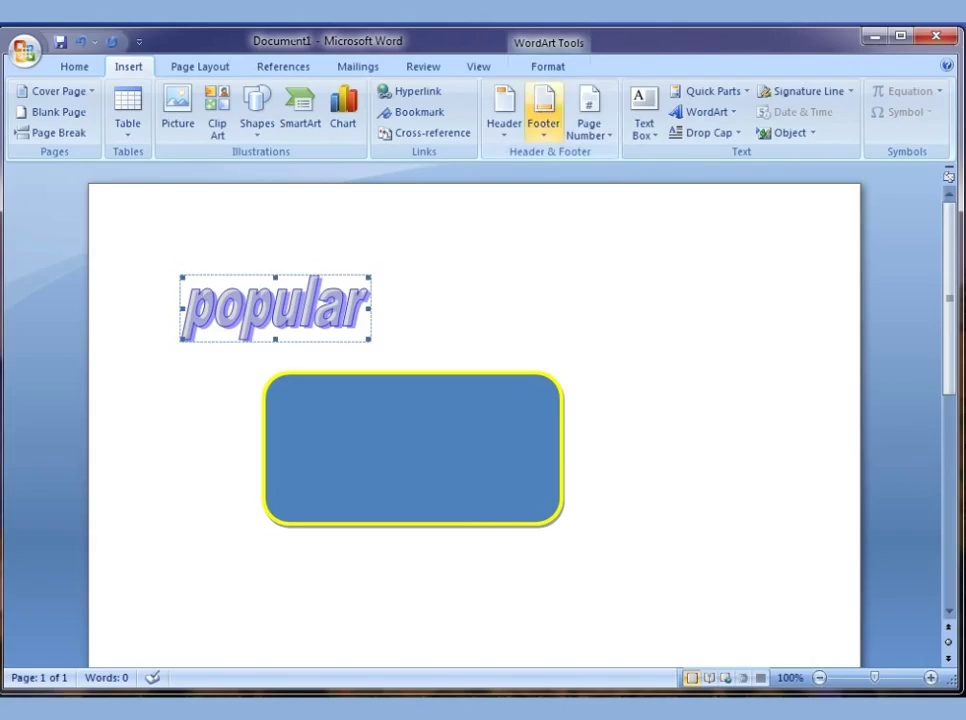
{"action": "left_click", "coordinate": [550, 68]}
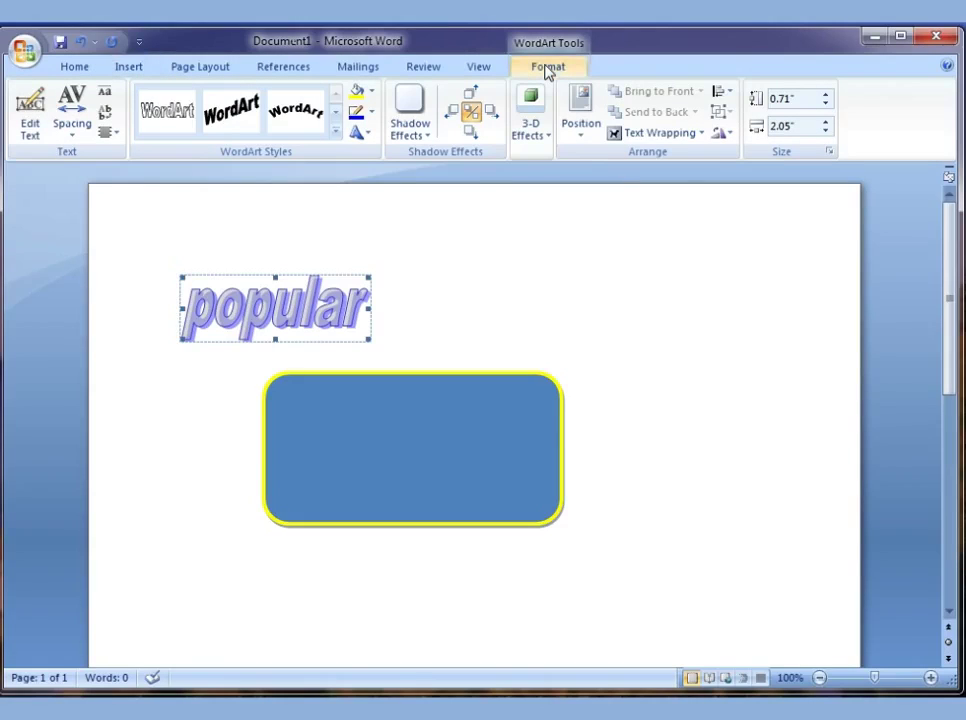
{"action": "left_click", "coordinate": [676, 136]}
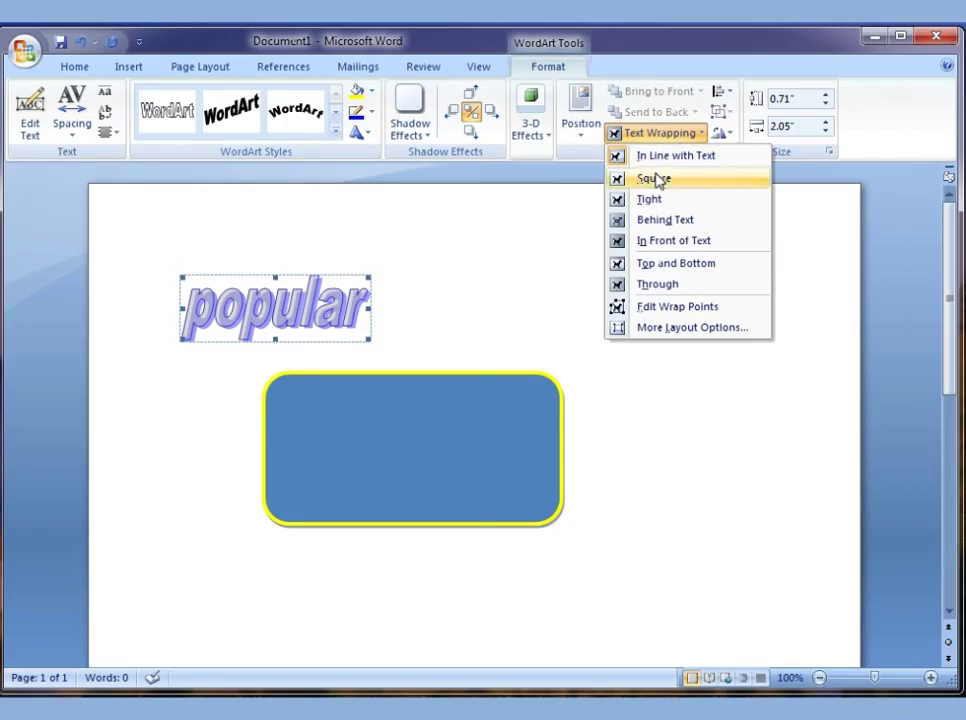